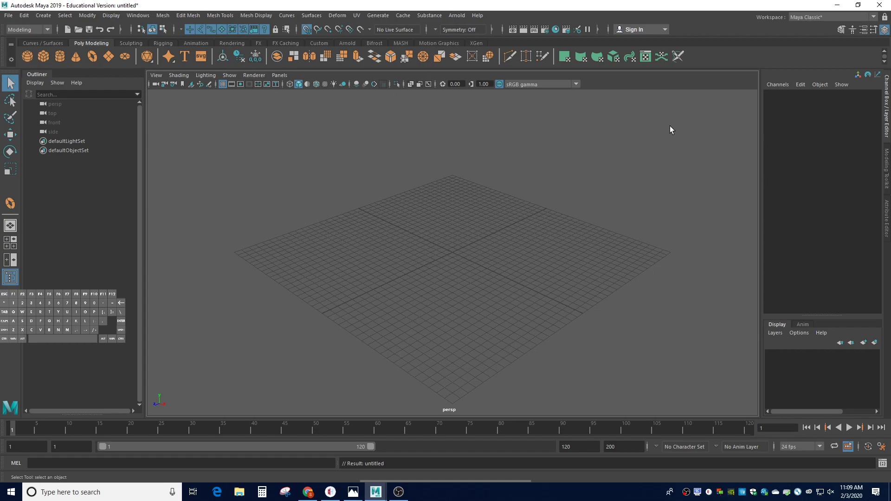
Step: Switch to Unity Hub and open the Semester 2 Project
click(835, 7)
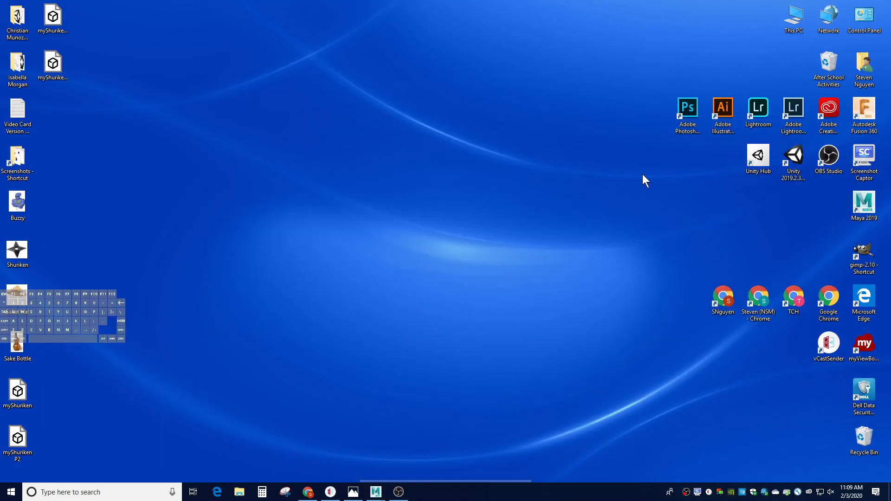
double_click(763, 163)
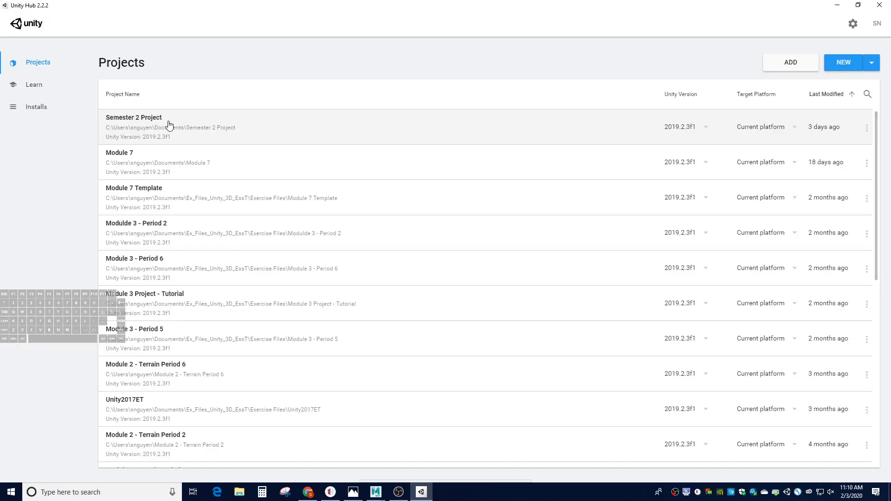
click(171, 119)
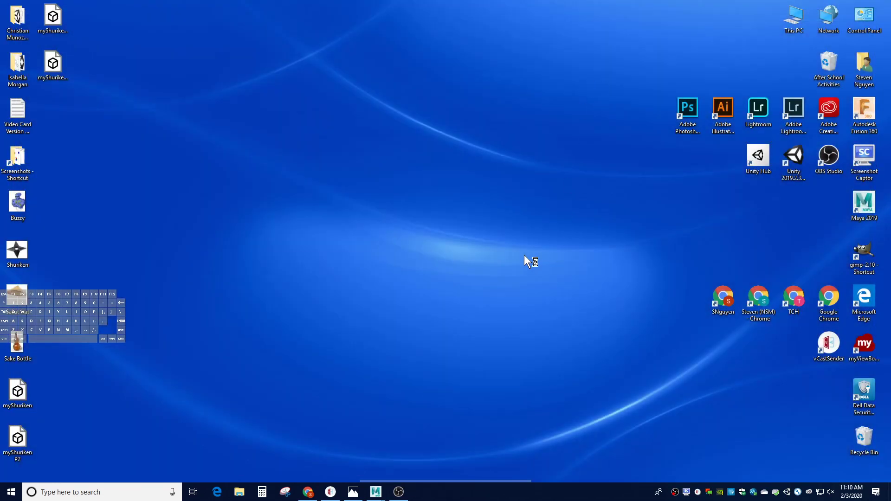
Step: Switch back to Maya and open the scene file Shuriken Period 5.mb from the scenes folder
mouse_move(387, 492)
click(417, 457)
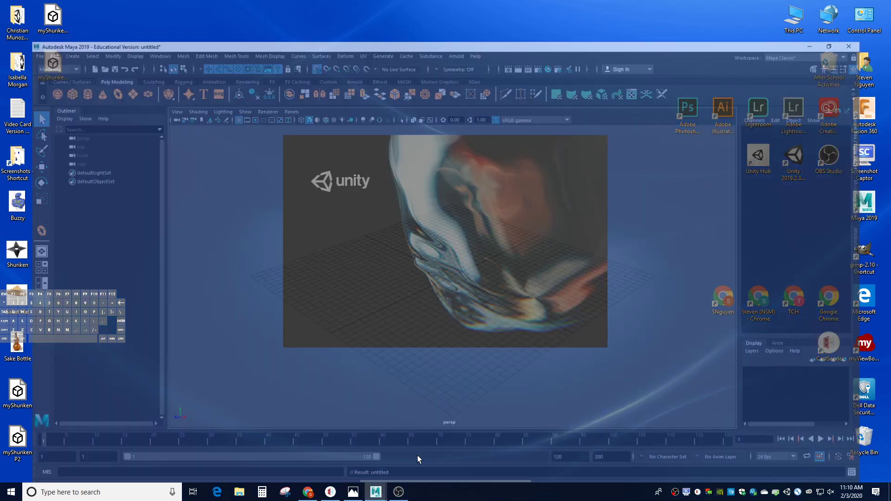
click(8, 17)
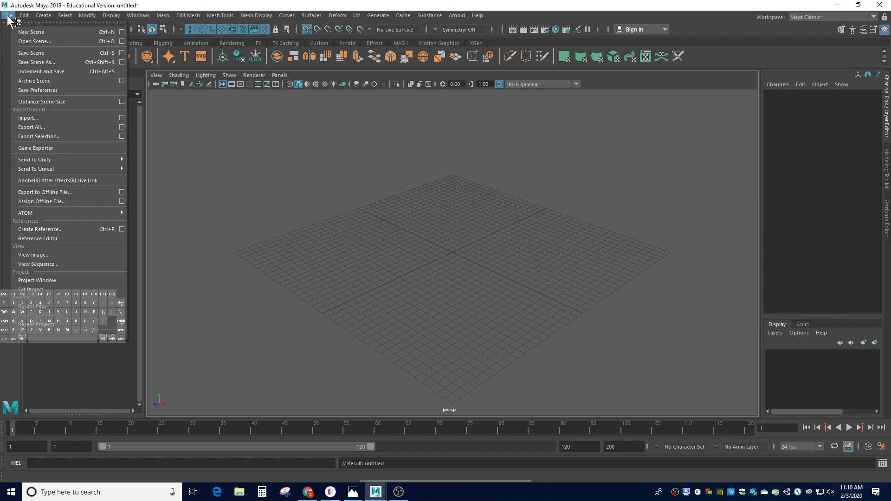
click(11, 42)
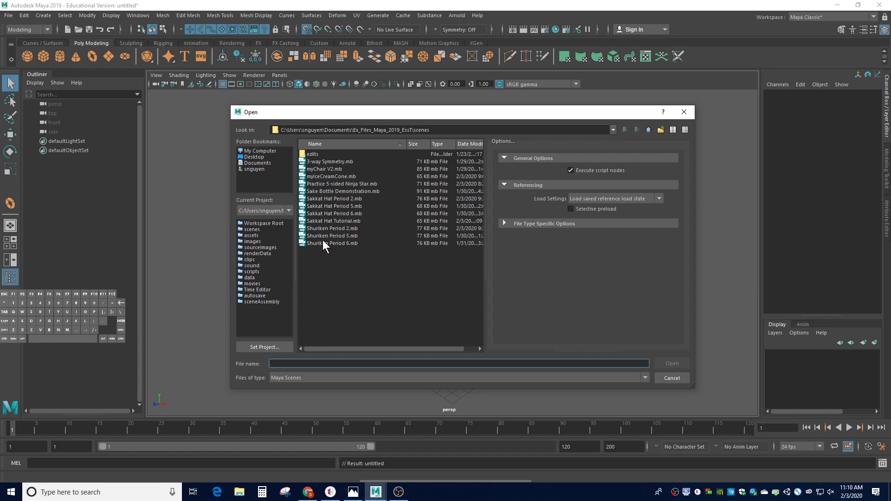
click(318, 228)
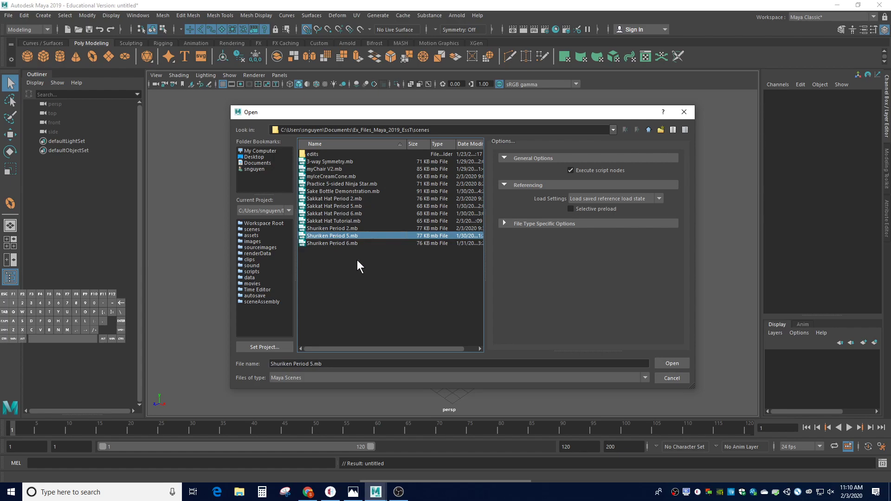
click(663, 361)
click(439, 246)
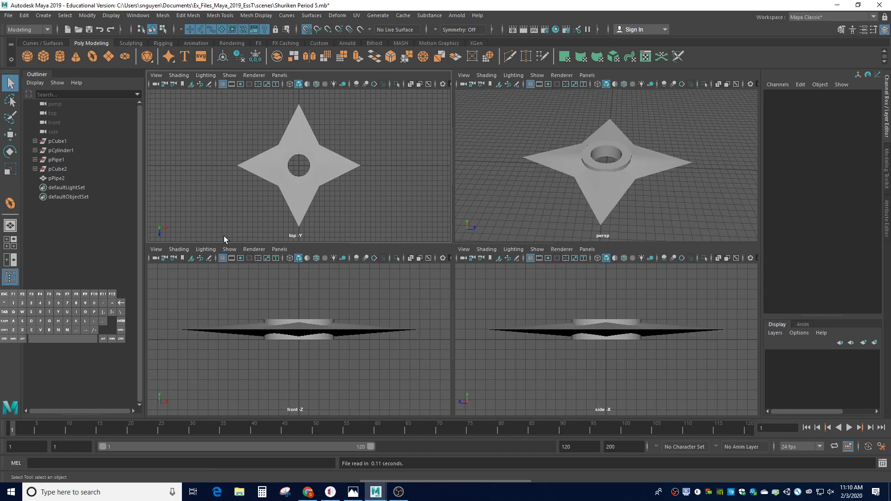
Step: Delete the whole shuriken mesh's construction history and freeze its transformations
click(265, 160)
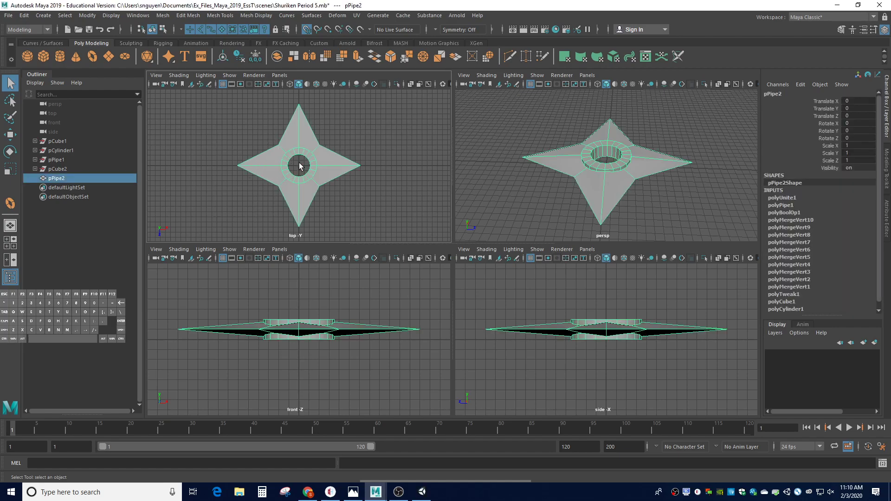
click(239, 56)
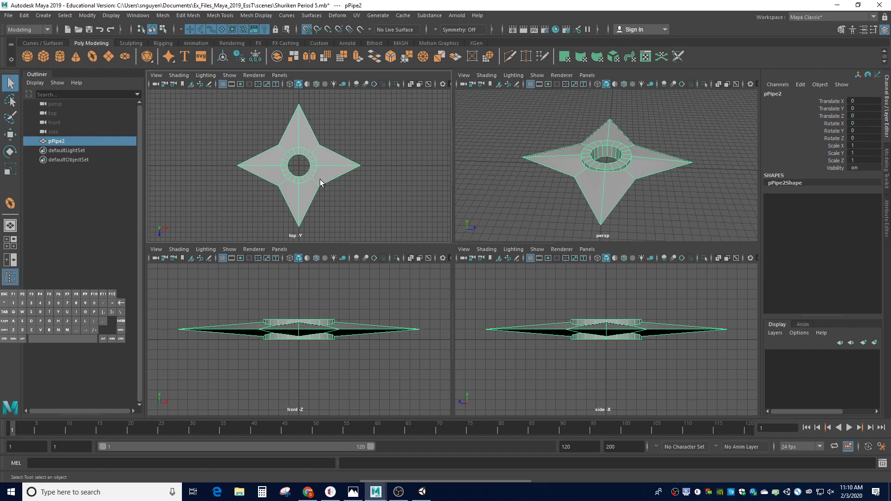
click(10, 135)
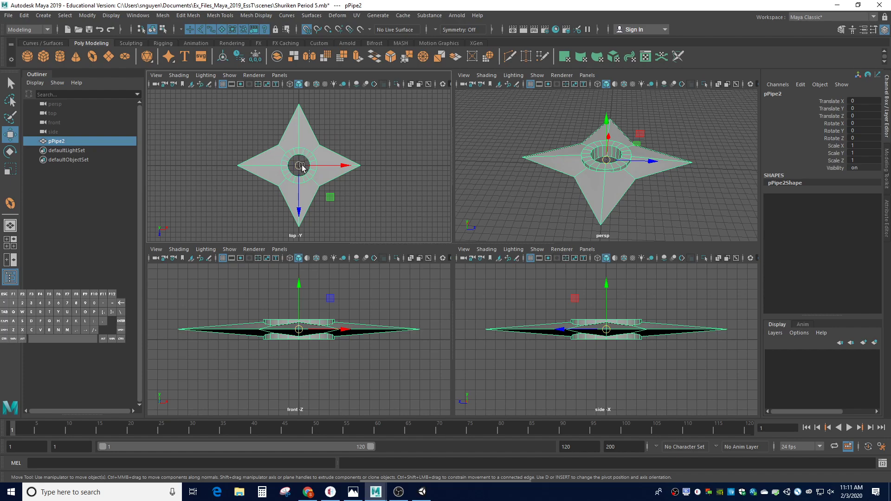
click(255, 57)
Step: Set the export options for the selected shuriken to the FBX export file type
click(11, 18)
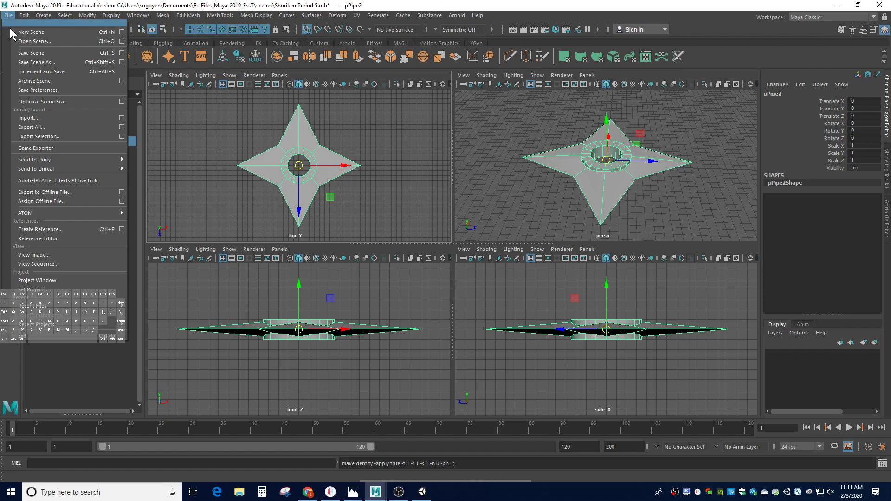
click(122, 137)
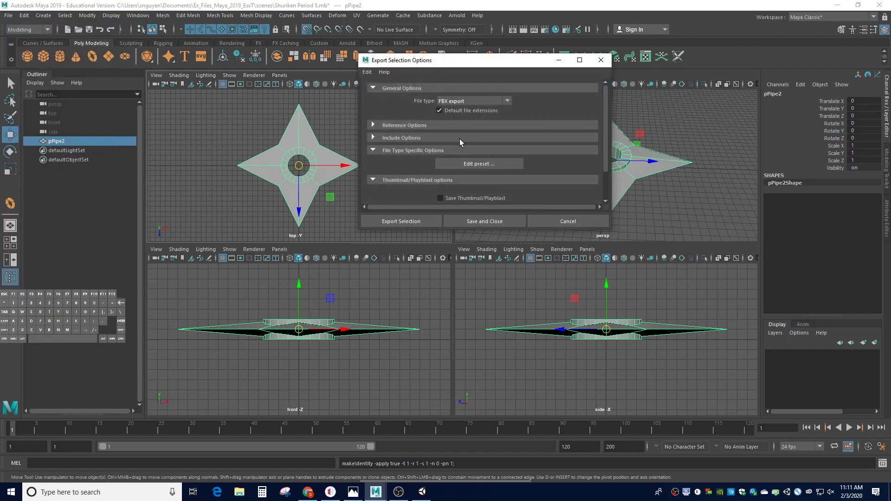
click(507, 101)
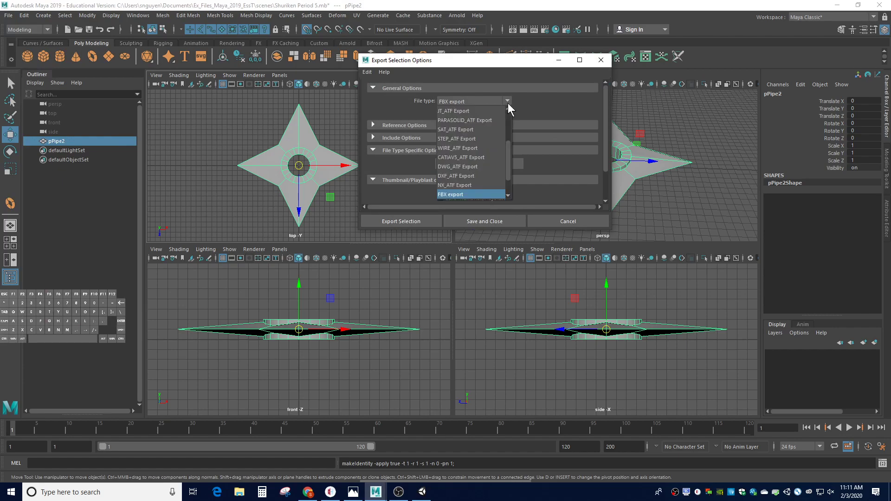
click(470, 194)
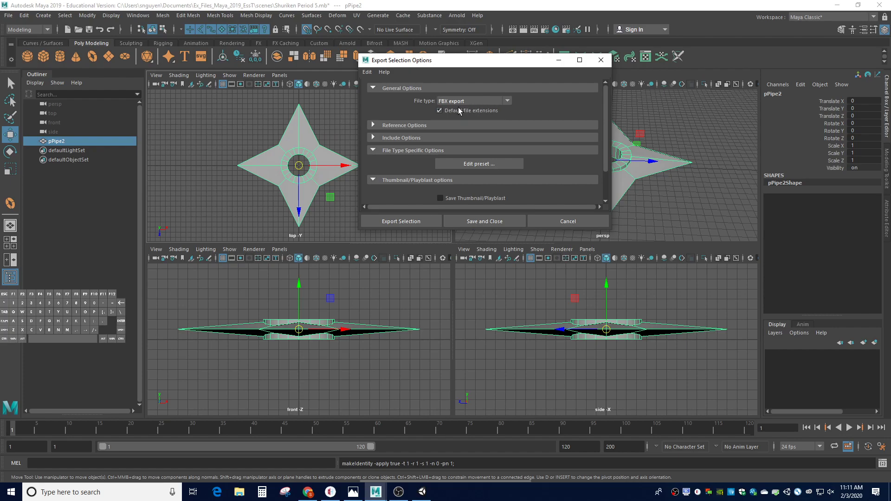
click(508, 101)
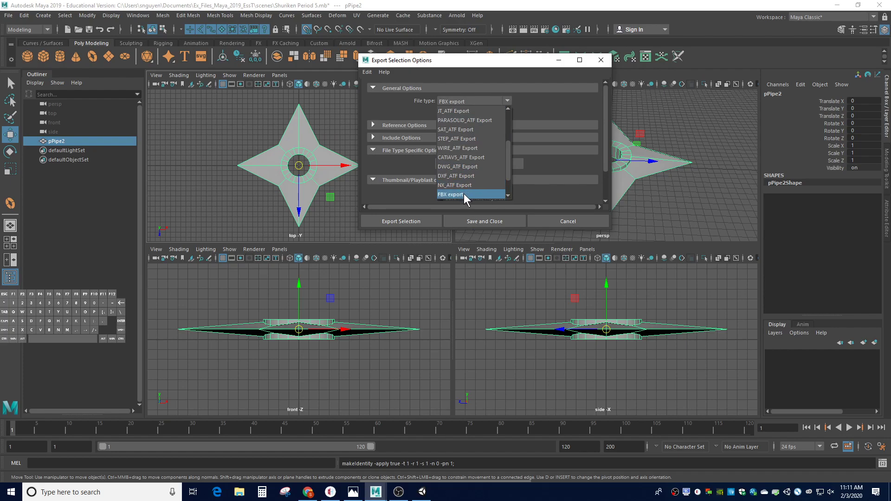
scroll(463, 194, up, 5)
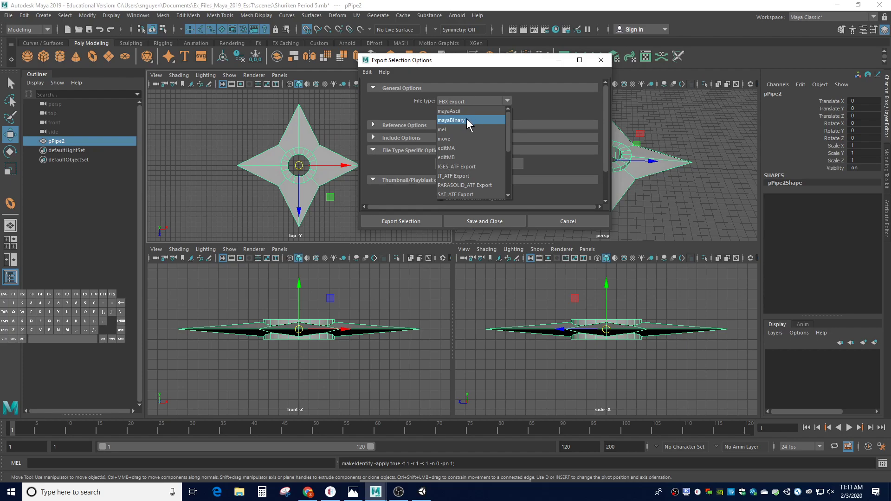
click(508, 101)
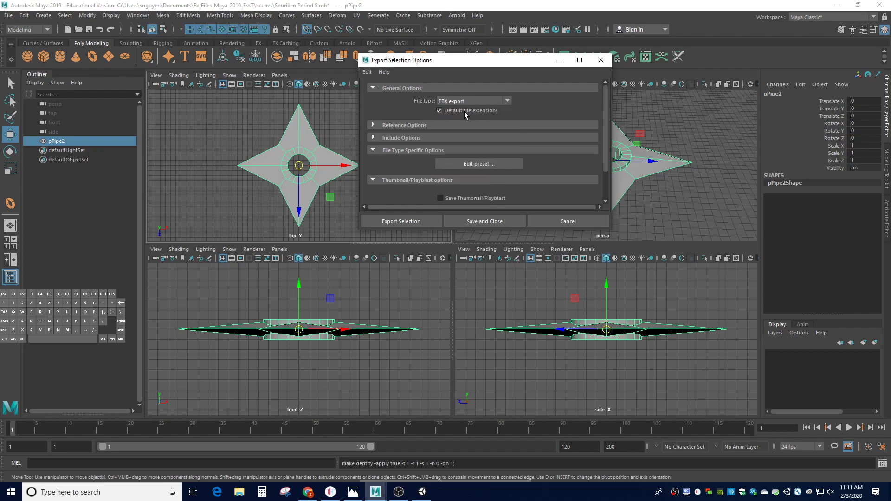
Step: Export the selected shuriken to the Desktop as myShurikenTutorial in FBX format
click(406, 222)
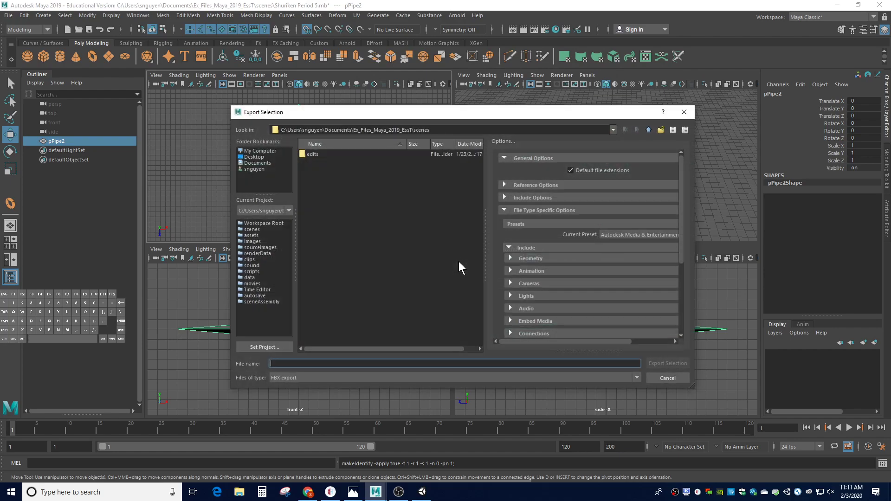
click(254, 157)
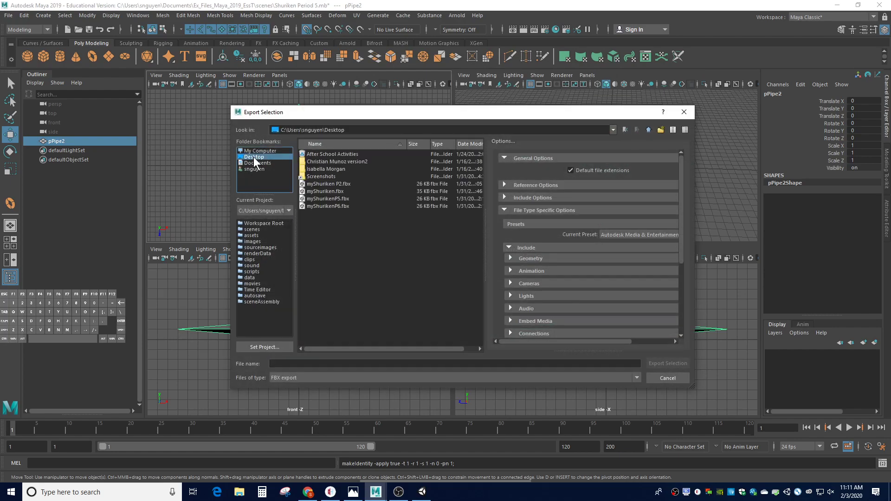
click(340, 362)
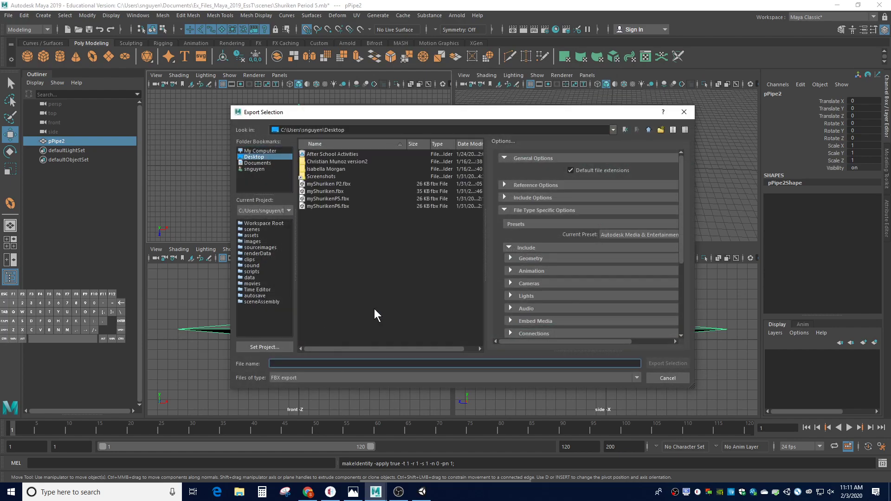
text(myShur)
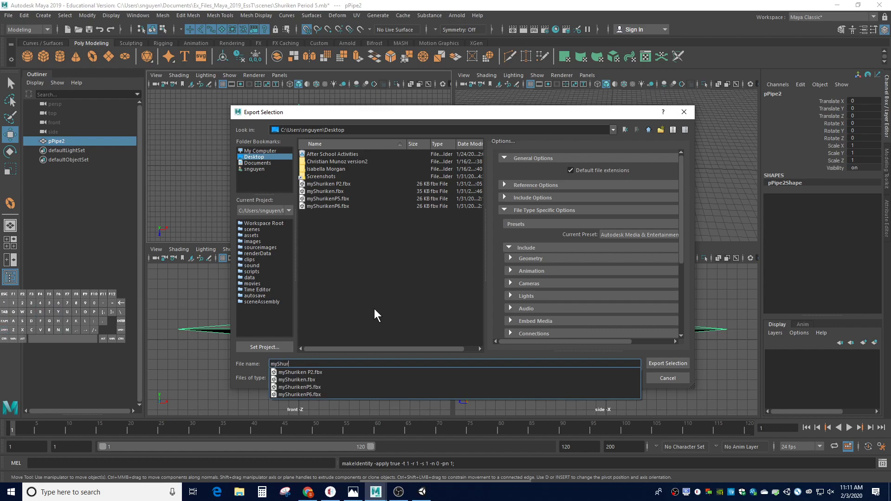
text(iken)
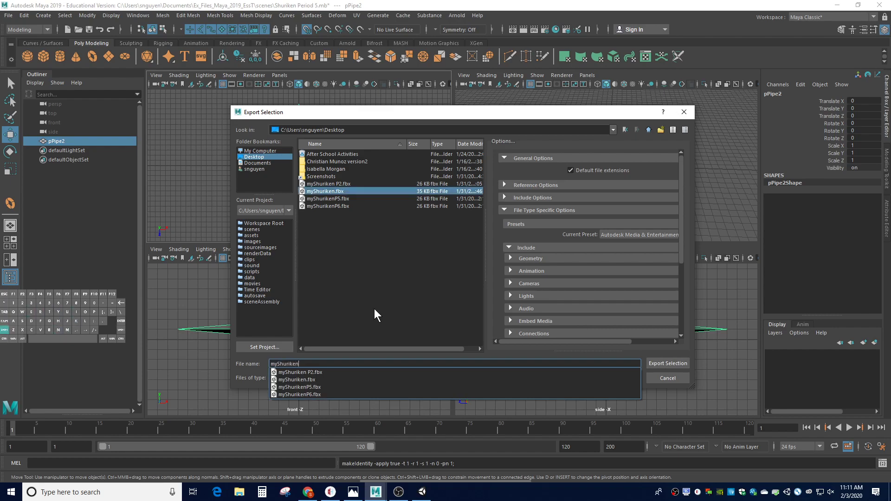
text(Tutorial)
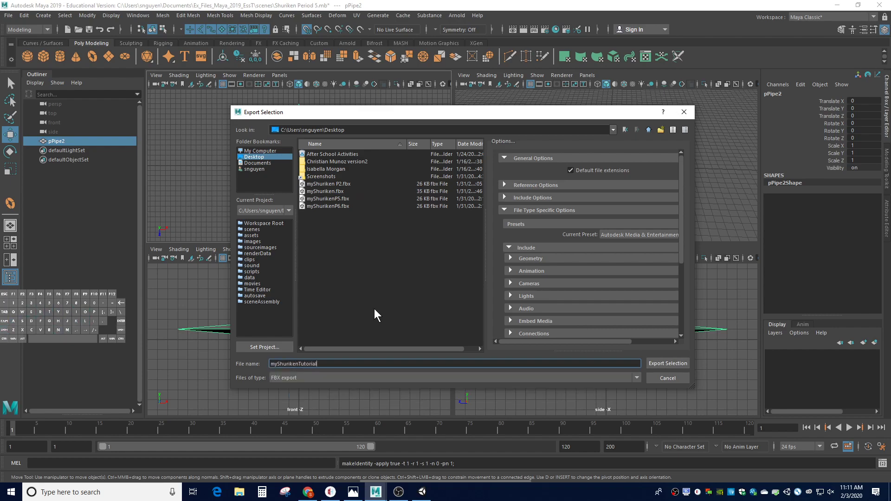
click(660, 363)
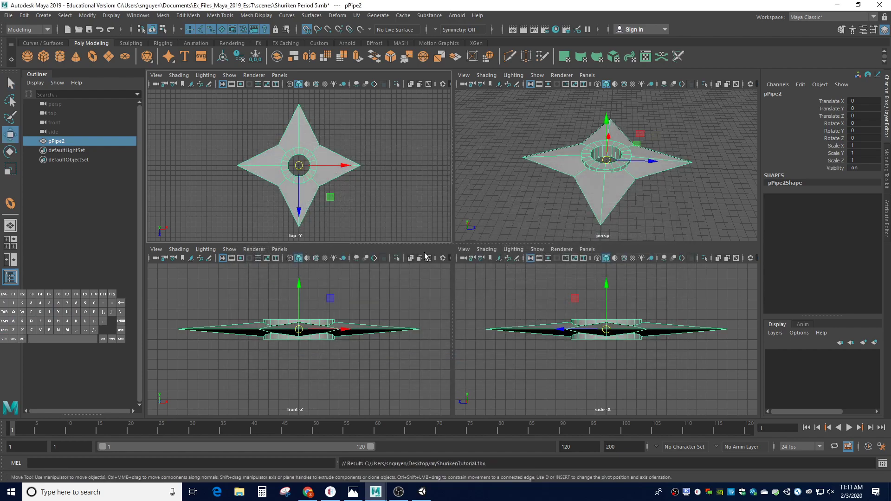
Step: Locate the exported myShurikenTutorial file on the desktop and switch to the Semester 2 Project in Unity
click(837, 6)
click(834, 7)
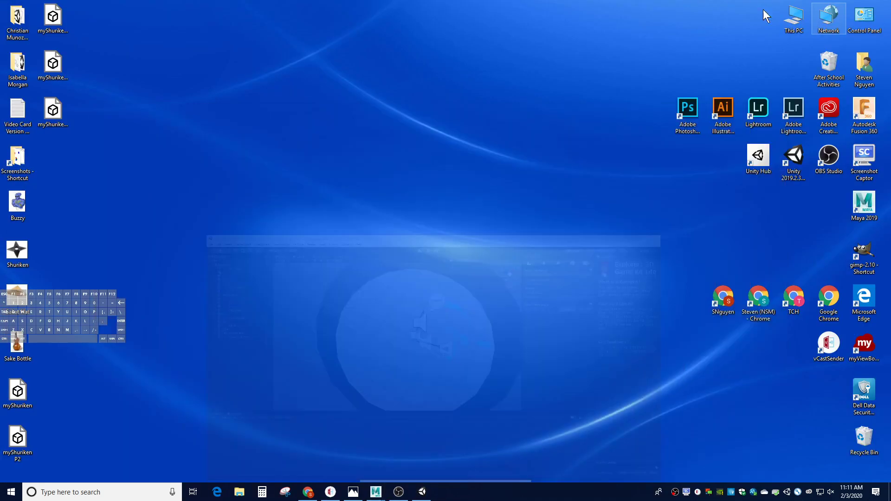
click(59, 117)
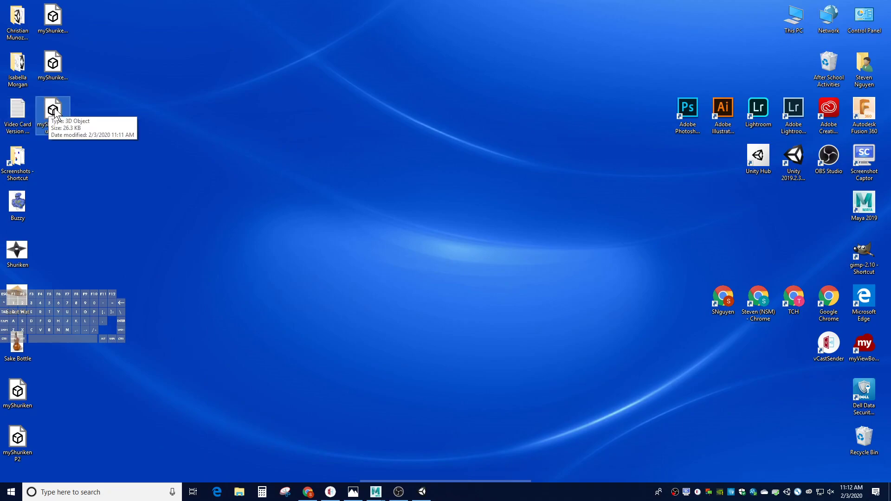
click(422, 493)
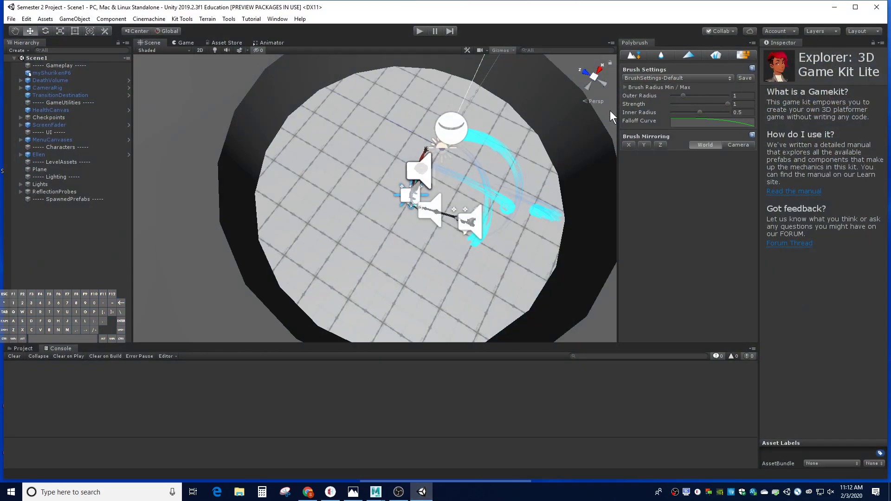
Step: Delete the existing oversized myShurikenP6 object from Scene1
scroll(460, 152, down, 2)
scroll(460, 152, up, 3)
scroll(460, 151, down, 1)
scroll(361, 166, down, 1)
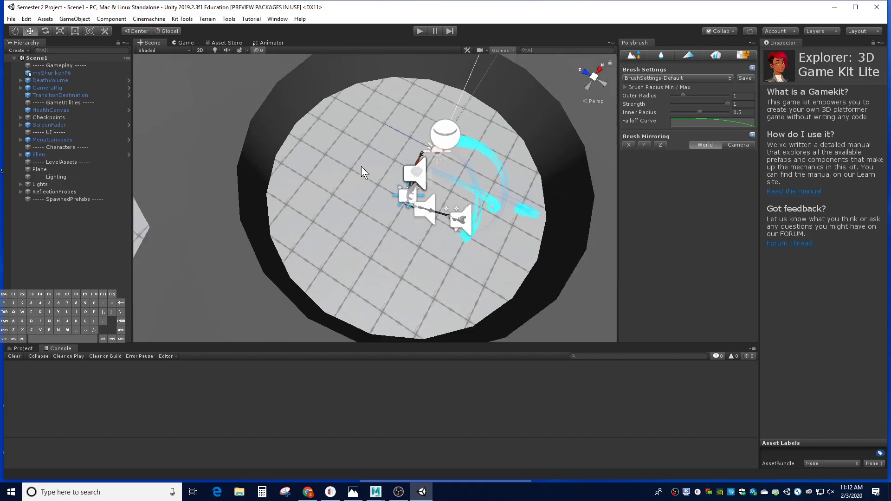
click(194, 157)
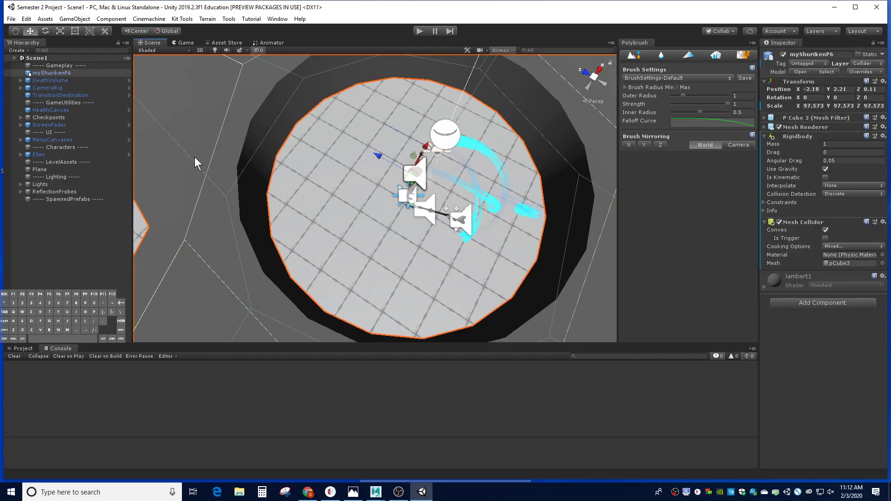
key(Delete)
scroll(339, 228, down, 1)
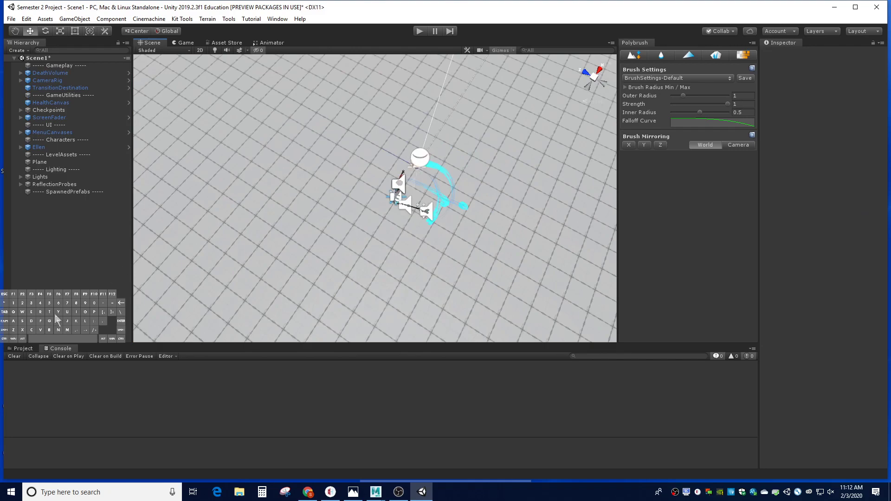
Step: Display the contents of the project's top-level Assets folder
click(24, 349)
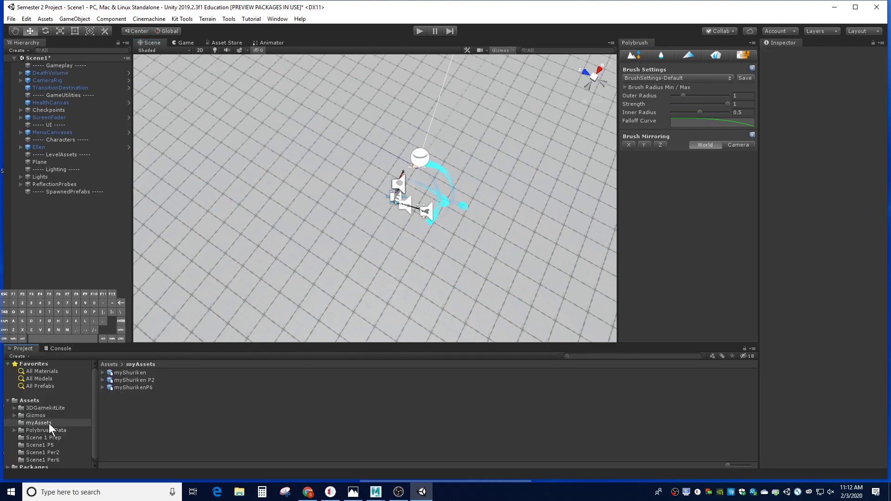
click(30, 401)
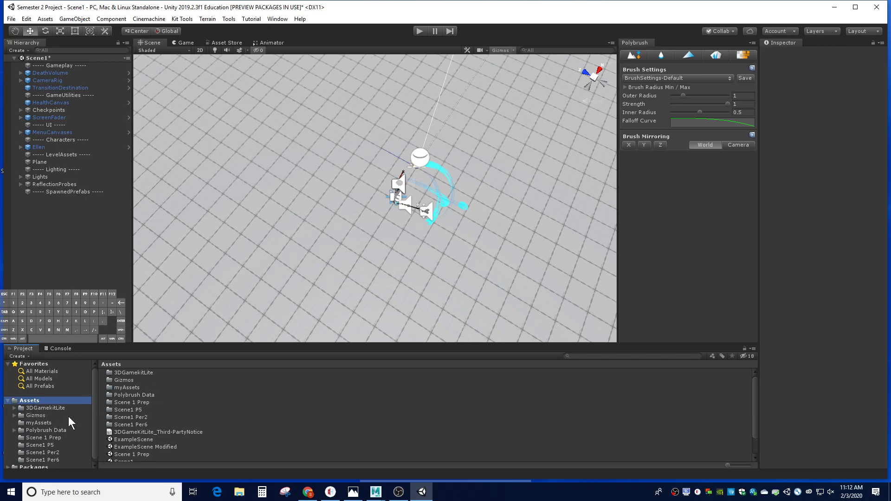
right_click(320, 395)
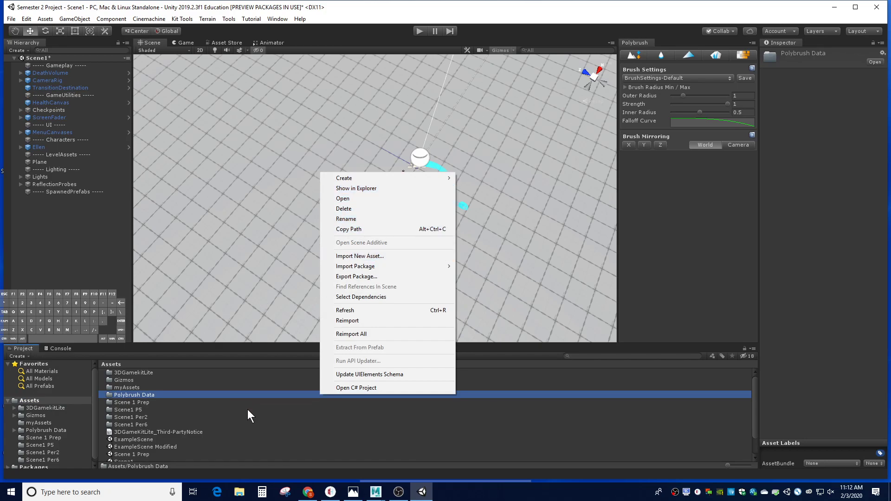
right_click(296, 446)
right_click(296, 446)
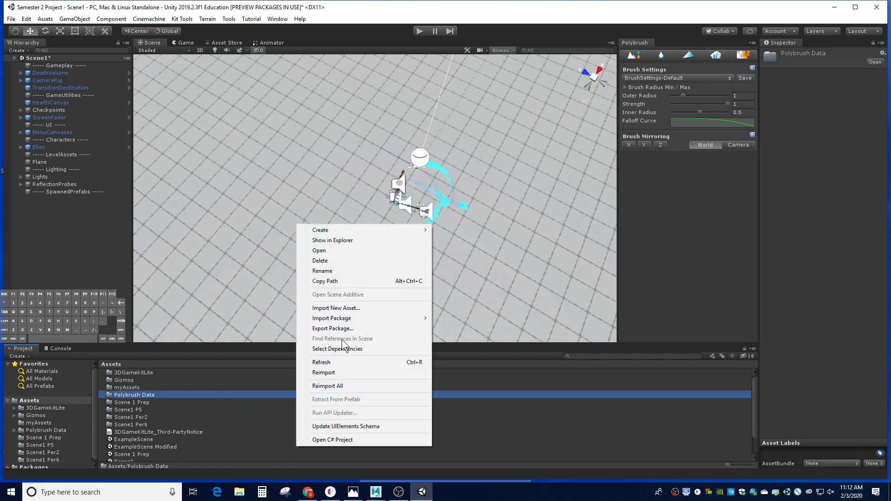
mouse_move(349, 230)
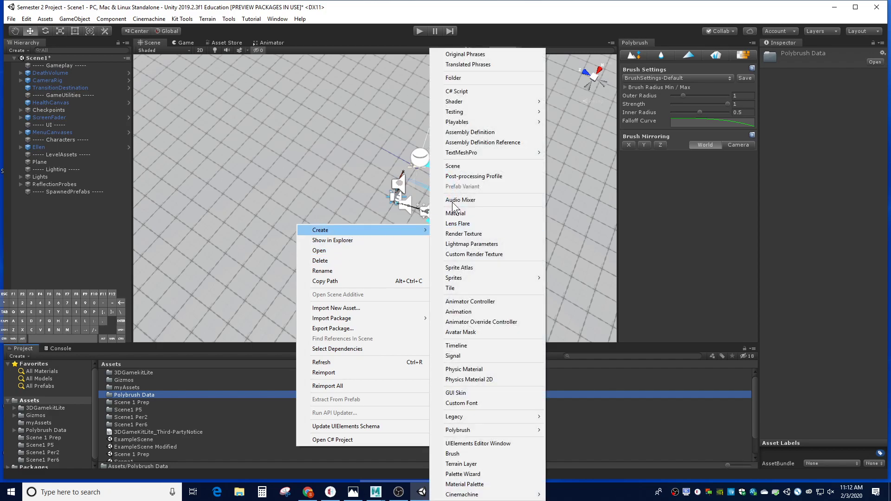
click(480, 77)
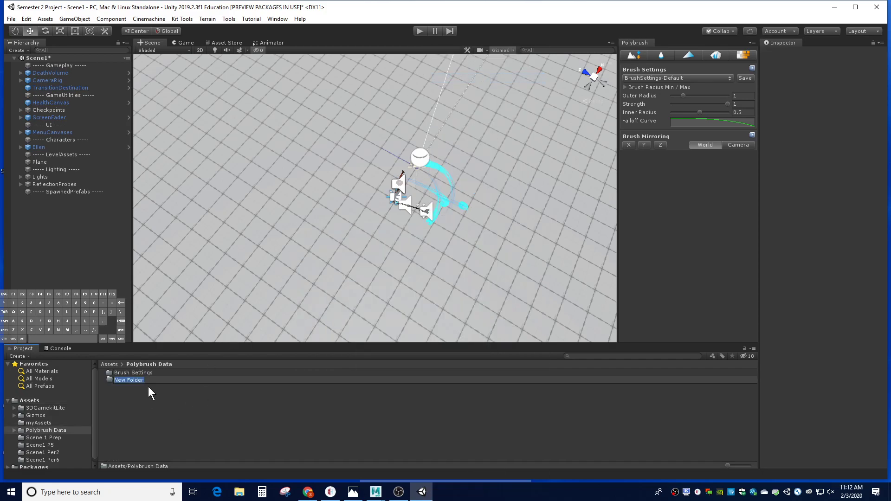
key(Return)
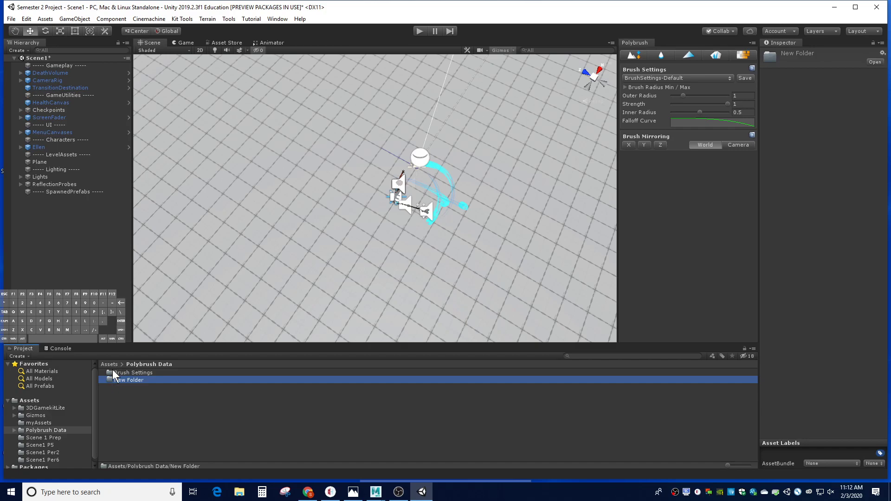
key(Delete)
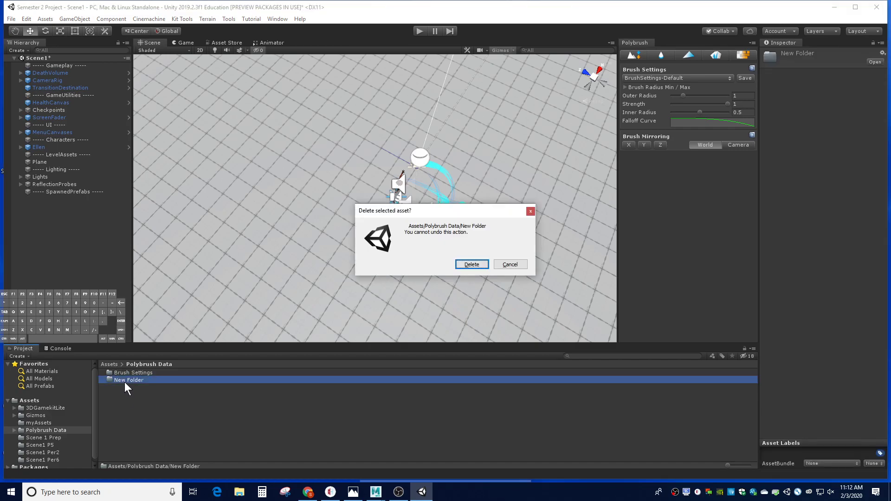
click(472, 265)
Step: Return to the top-level Assets folder and open its myAssets subfolder
click(36, 401)
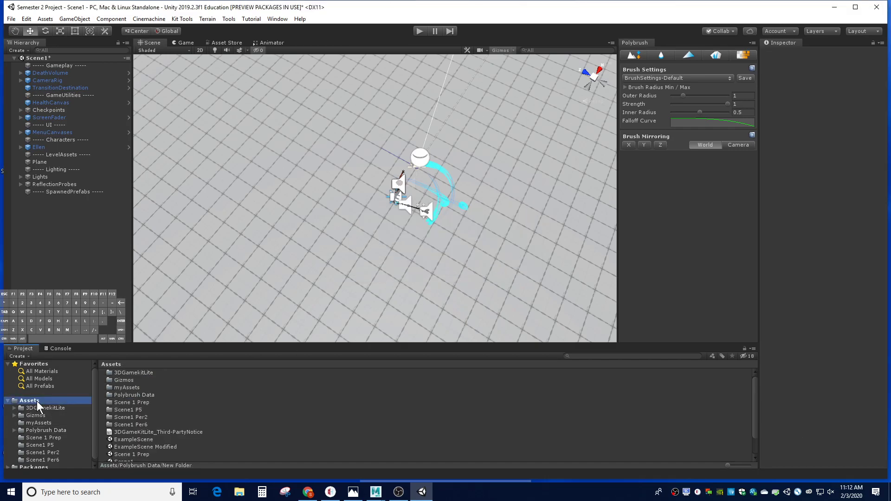
right_click(322, 454)
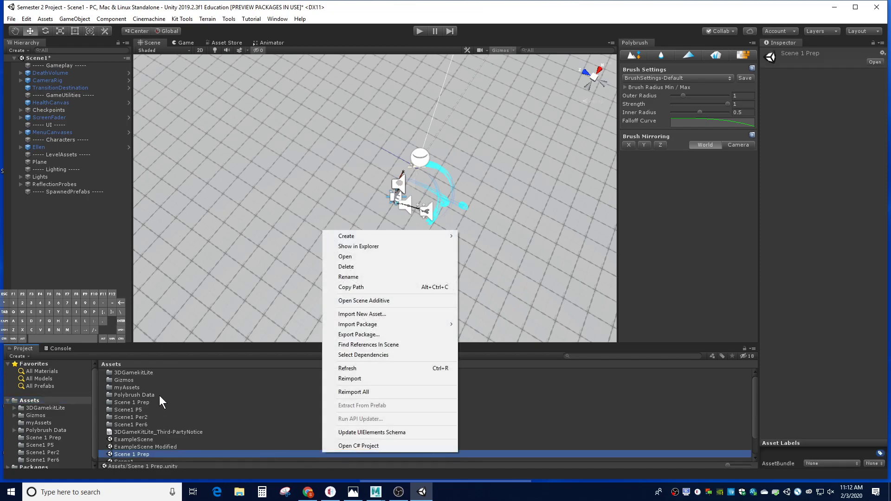
click(113, 387)
click(115, 387)
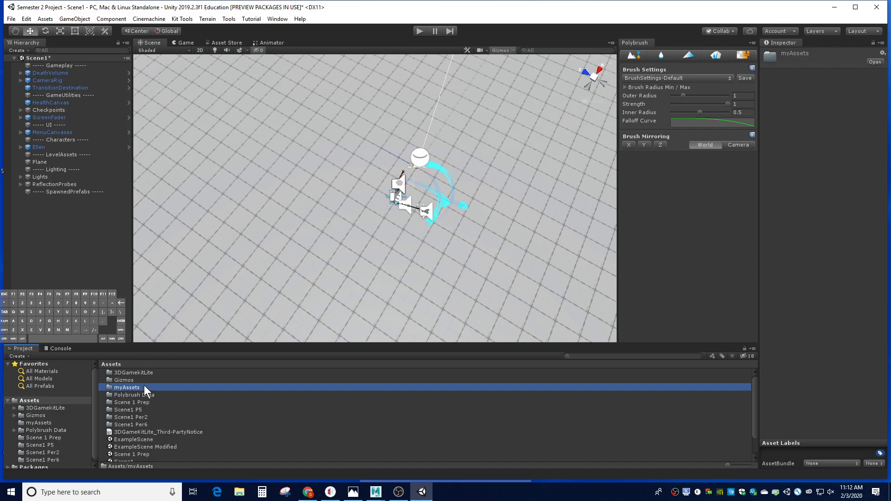
double_click(144, 387)
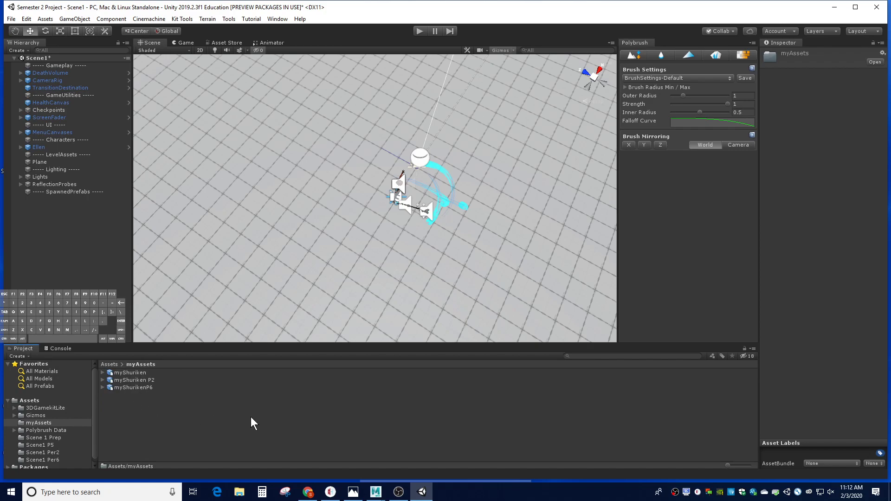
Step: Import the myShurikenP5 file from the Desktop into the myAssets folder as a new asset
right_click(162, 403)
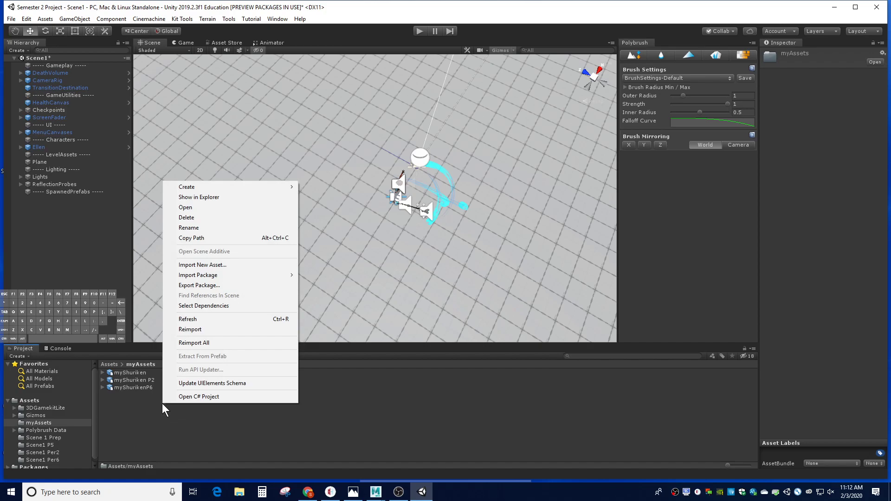
click(225, 264)
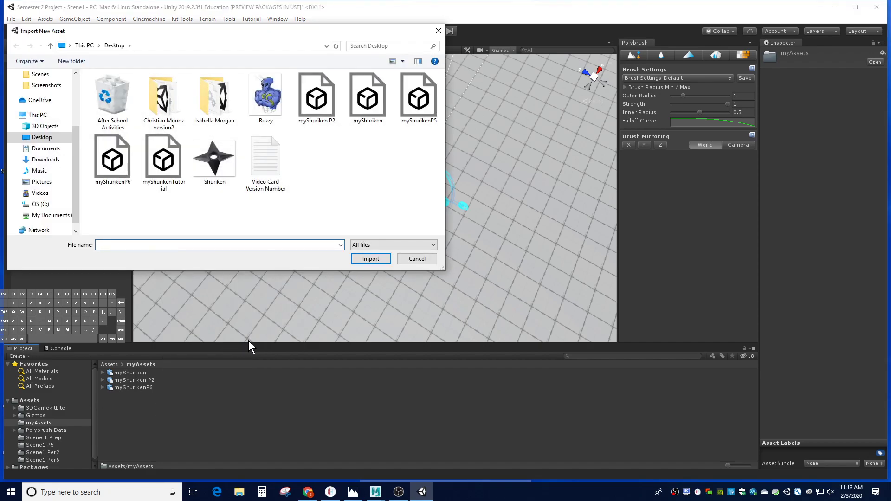
click(37, 136)
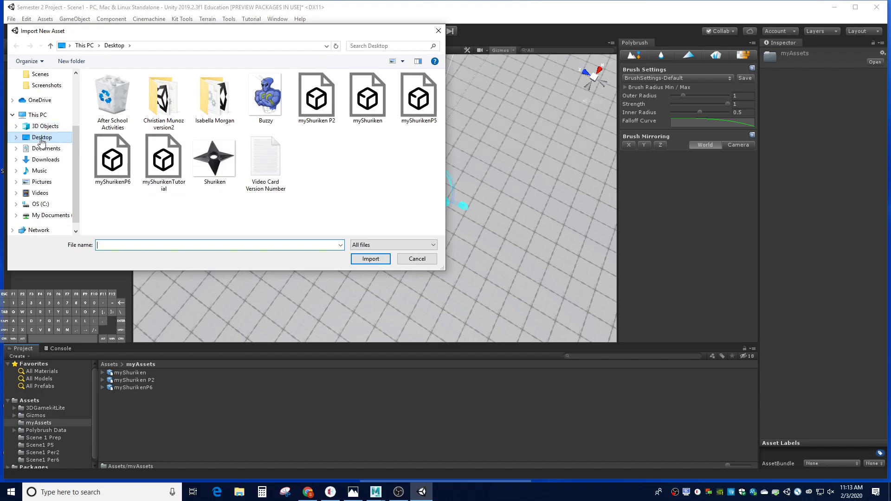
click(151, 160)
click(400, 112)
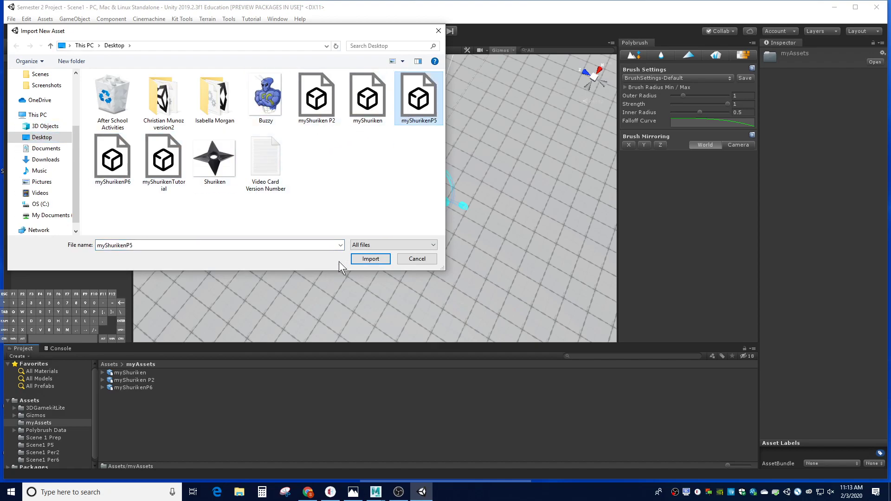
click(372, 259)
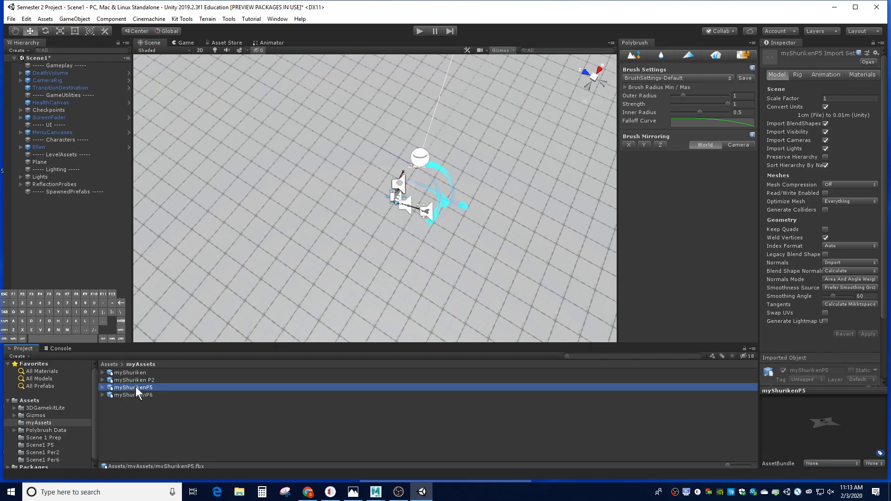
Step: Place the myShurikenP5 model in Scene1 on the ground plane, at about X -3.89, Y 0.01, Z 2.63
drag(135, 387, 326, 207)
scroll(319, 217, up, 4)
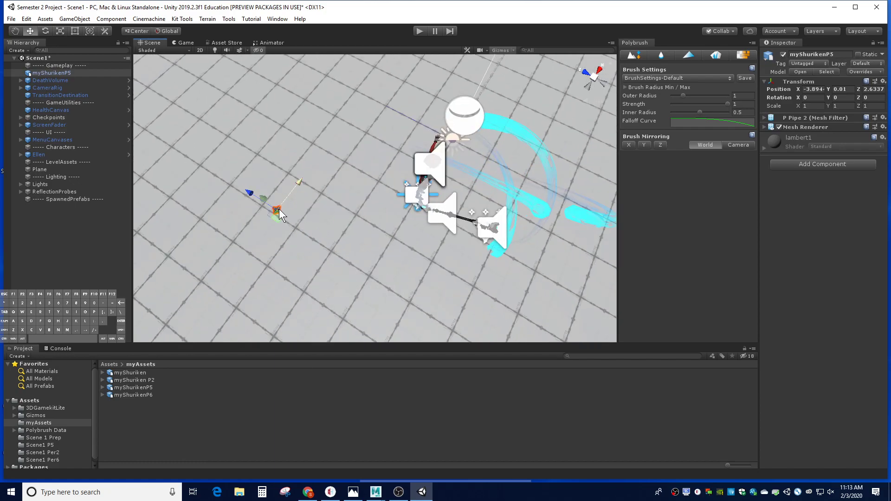
scroll(280, 209, down, 1)
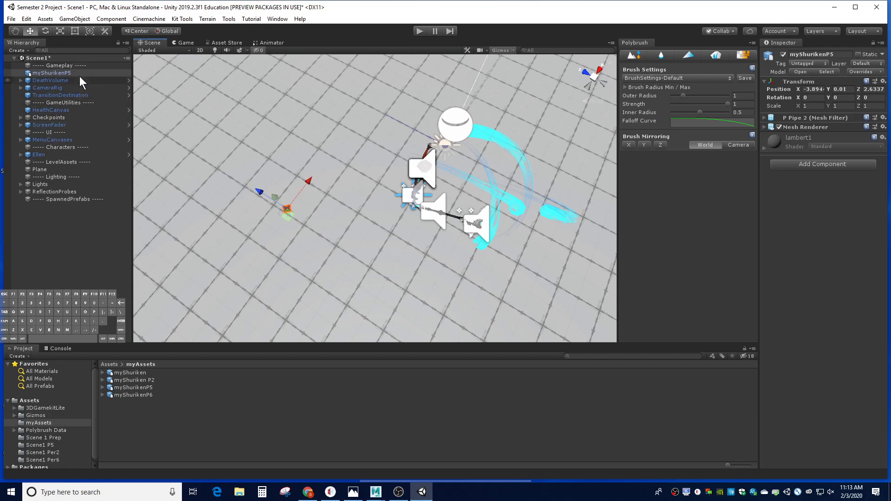
Step: Scale myShurikenP5 uniformly to about 7.11, raise it above the plane to about Y 1.83, and deselect it
key(r)
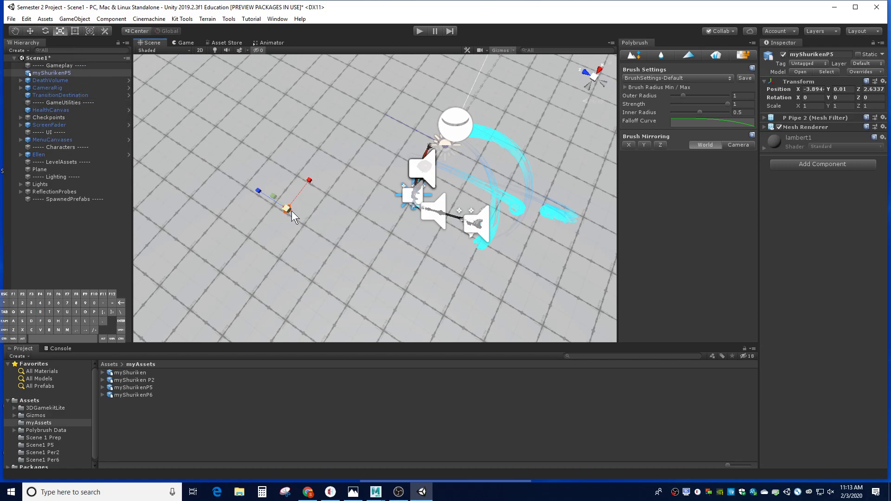
drag(287, 209, 549, 236)
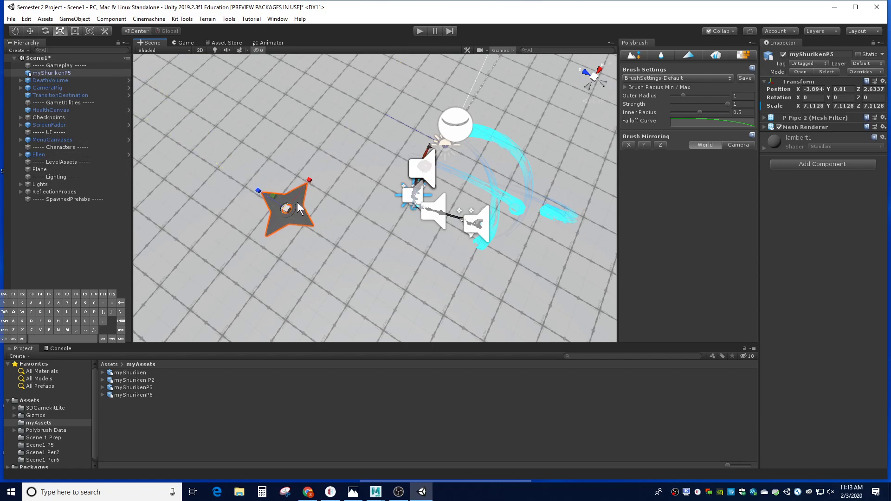
key(w)
drag(275, 191, 273, 158)
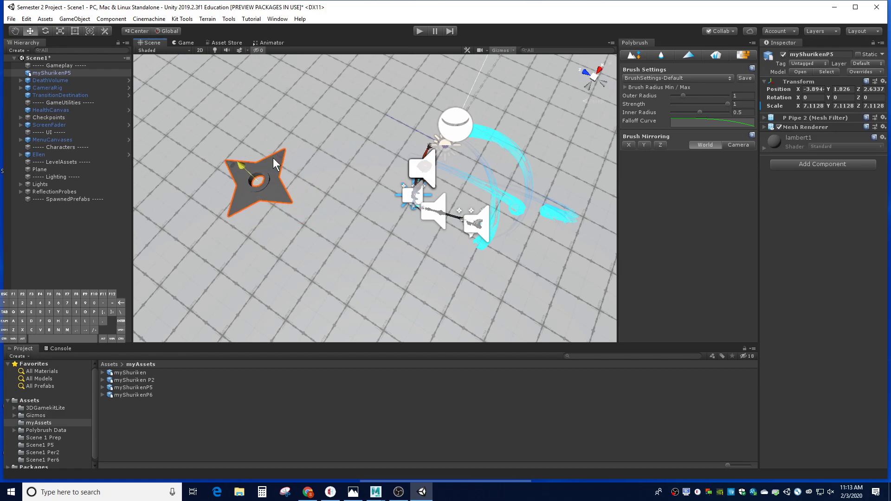
click(385, 246)
alt+drag(328, 200, 284, 162)
scroll(284, 156, down, 5)
scroll(284, 157, down, 5)
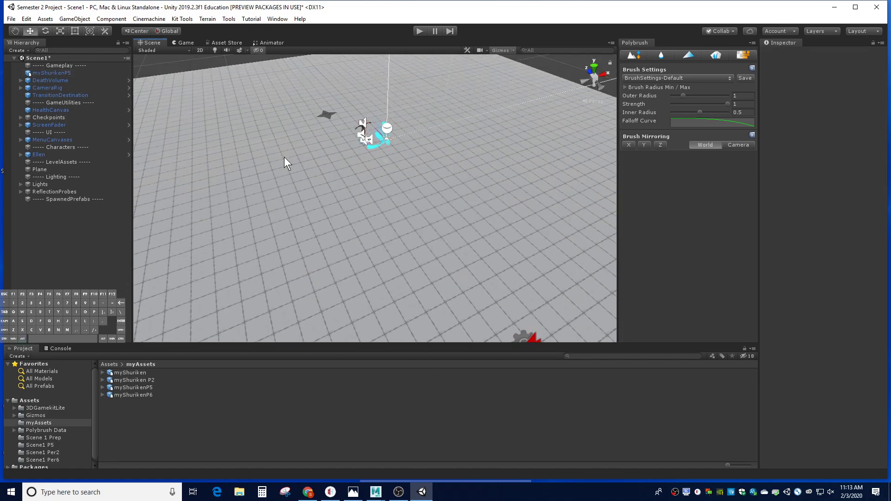
alt+drag(293, 149, 497, 140)
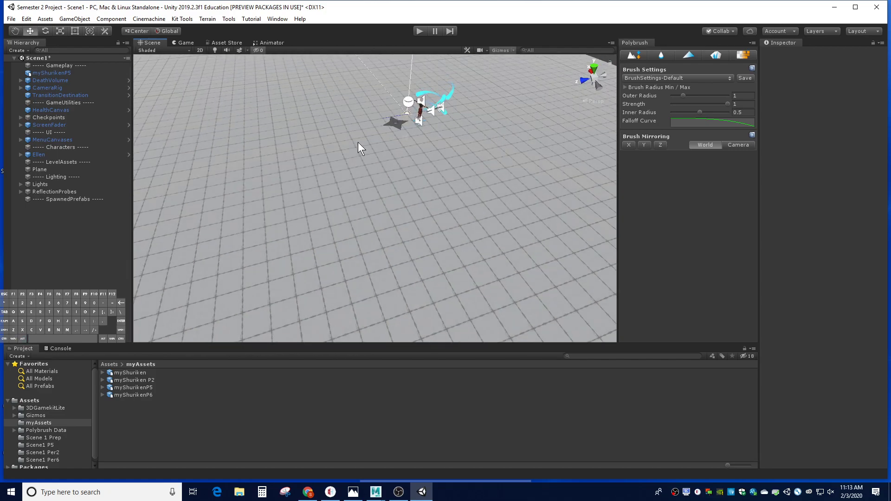